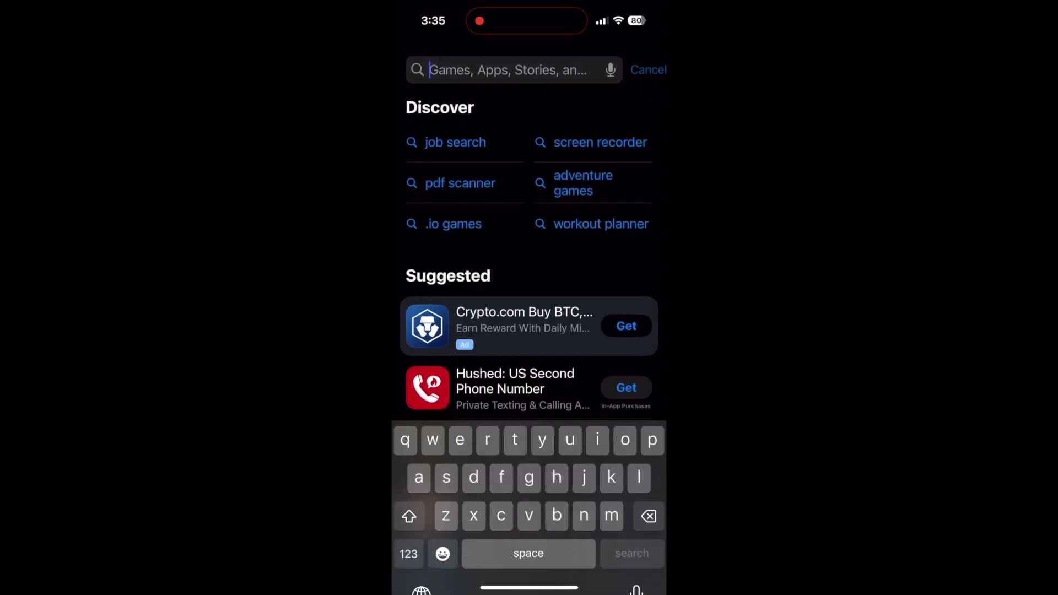
Step: Search the App Store for 'akeyless', then install and open 'akeyless - password manager'
text(akeyless)
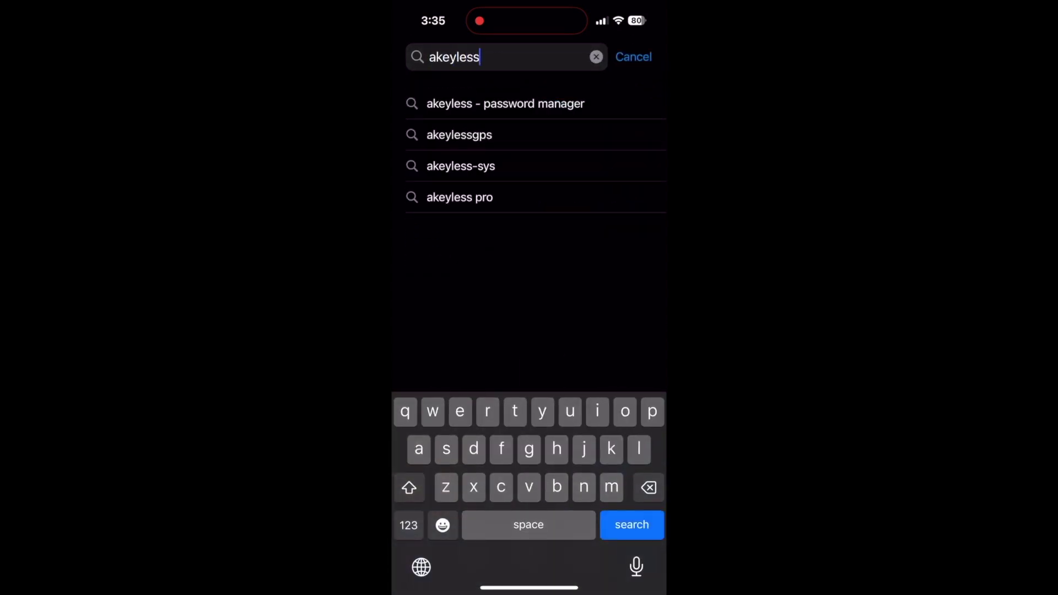
click(506, 101)
click(629, 113)
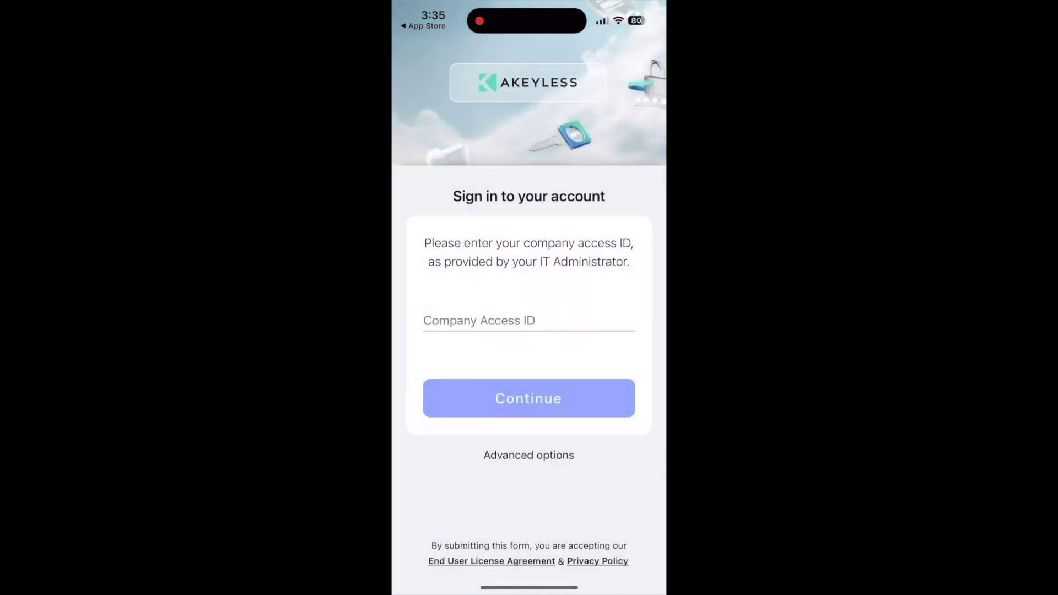
click(529, 321)
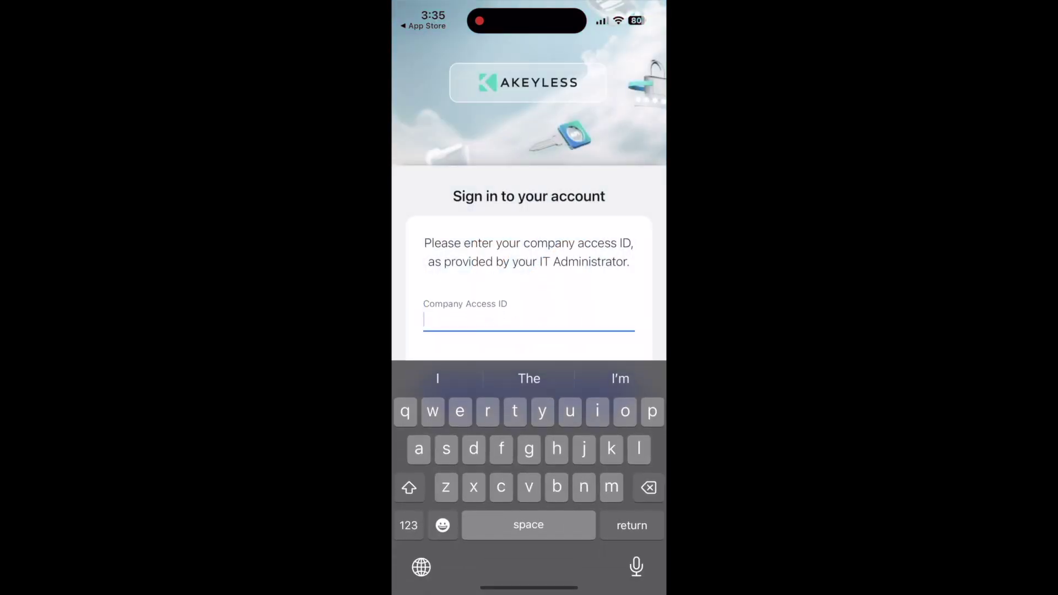
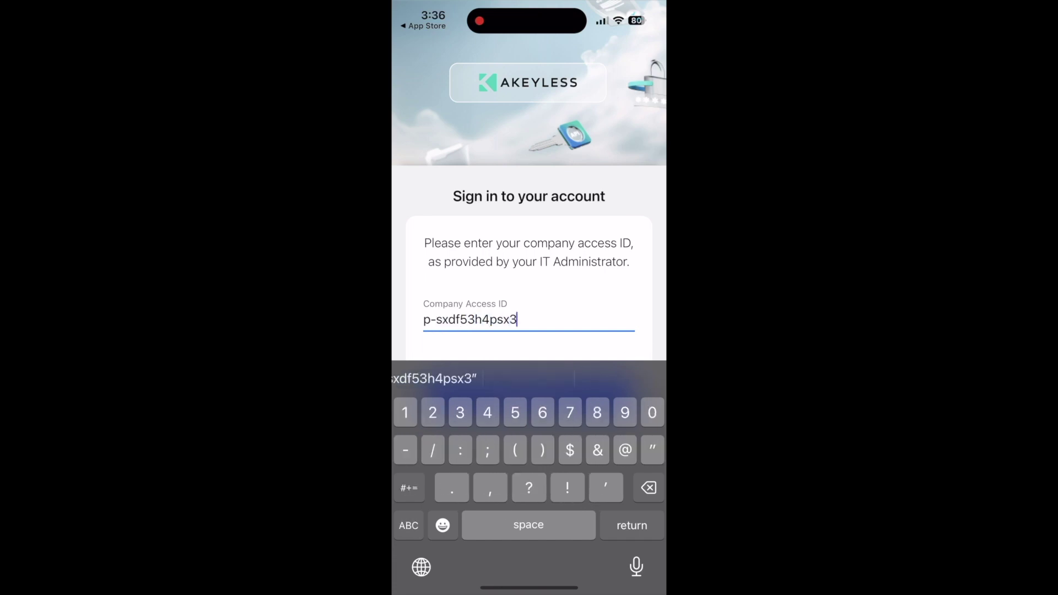
key(Return)
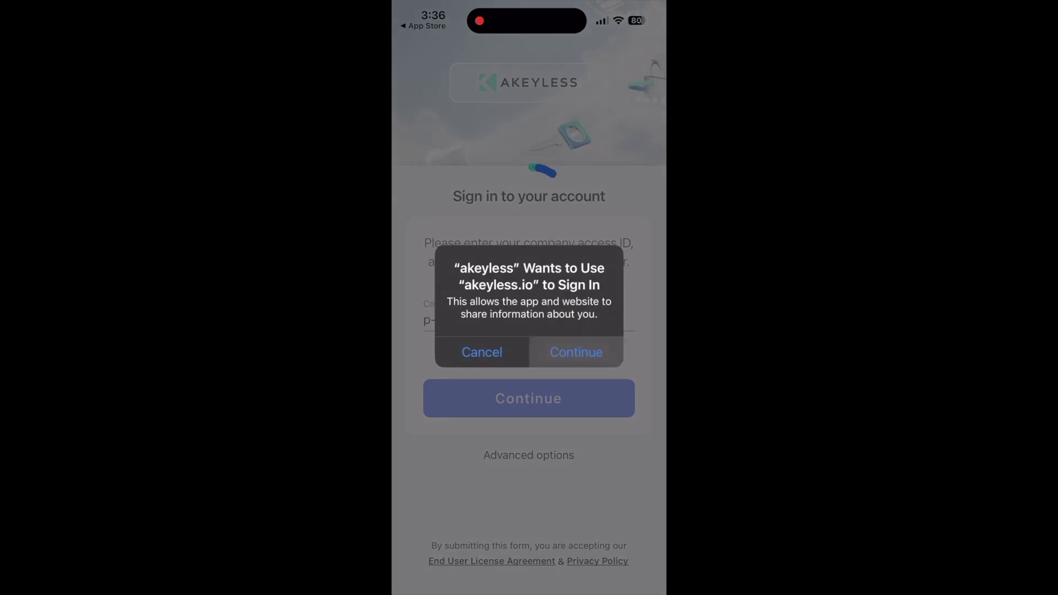
click(576, 352)
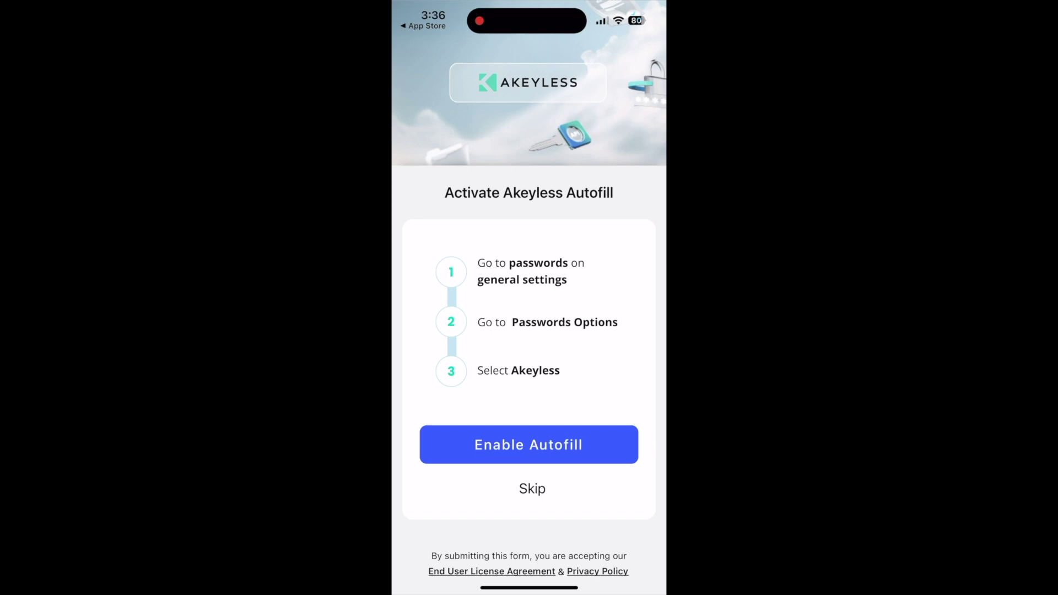
Step: Confirm Akeyless is ticked under Settings' Password Options, then return to the home screen
click(529, 444)
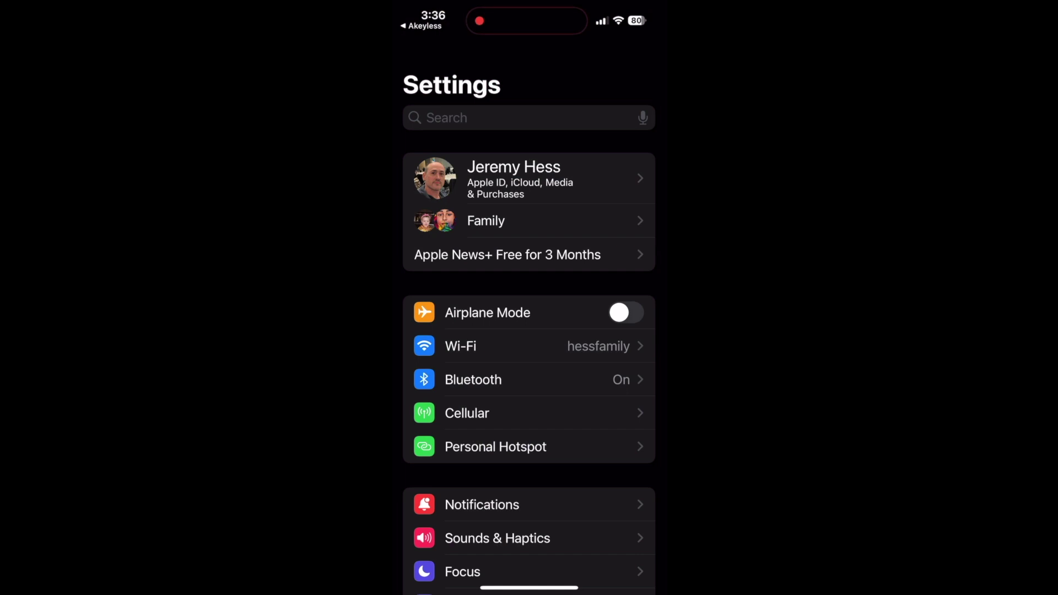
scroll(529, 331, down, 1)
scroll(529, 331, down, 3)
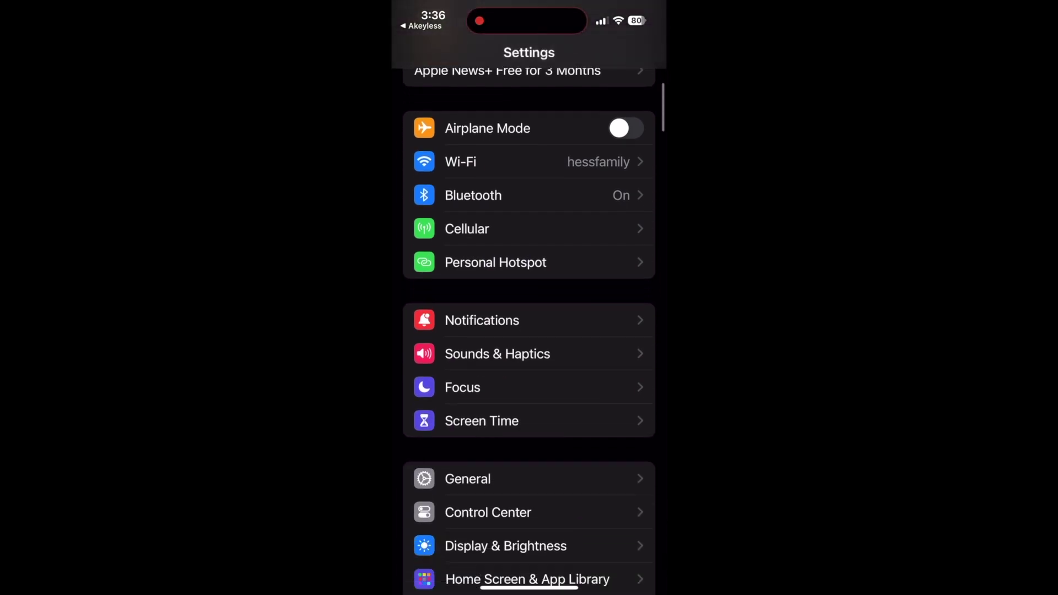
scroll(529, 330, down, 5)
scroll(529, 331, down, 4)
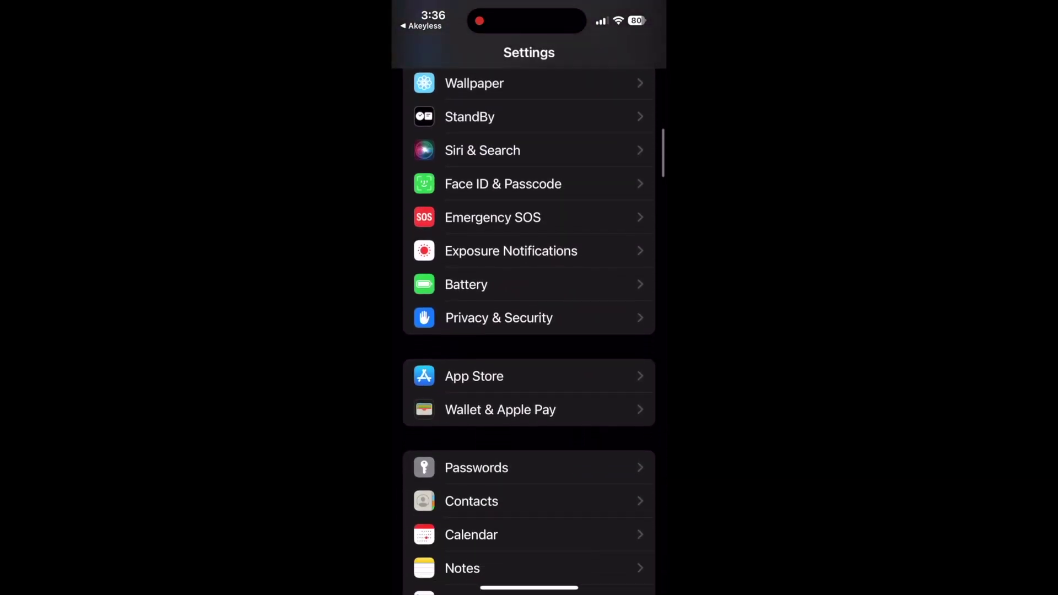
click(480, 465)
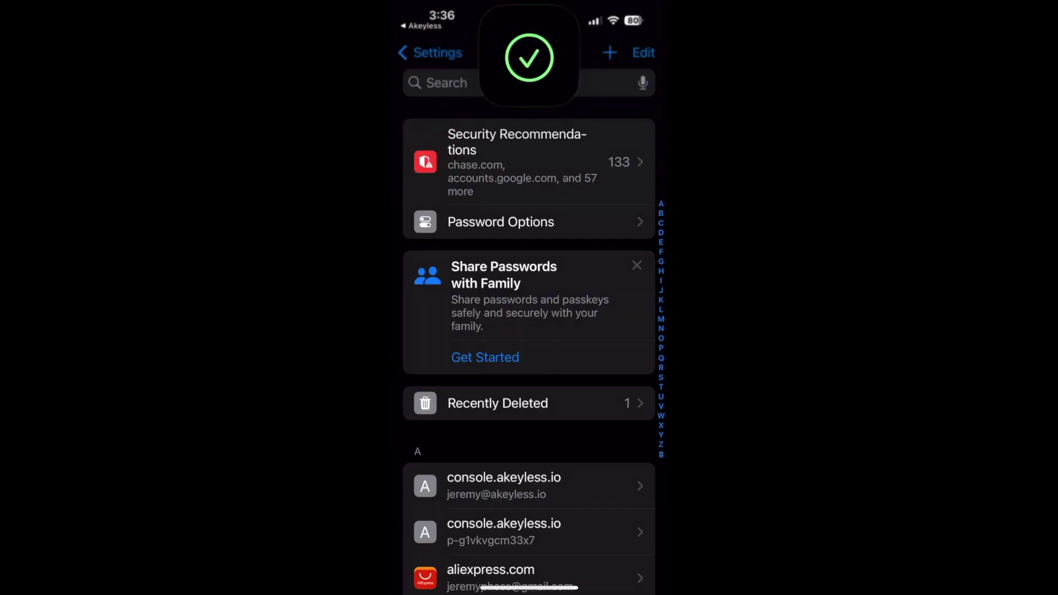
click(500, 221)
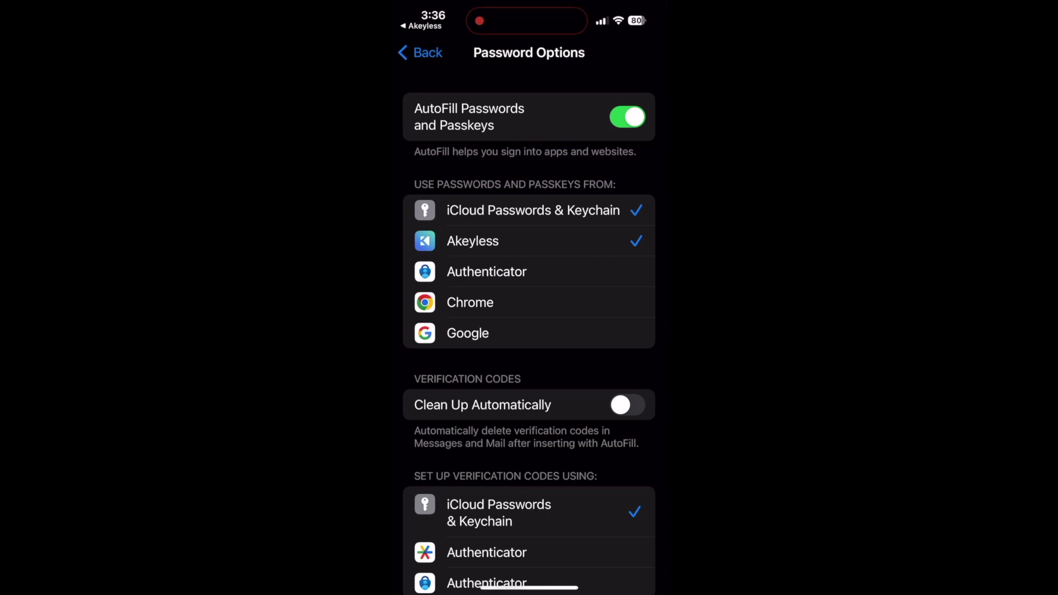
drag(529, 588, 529, 331)
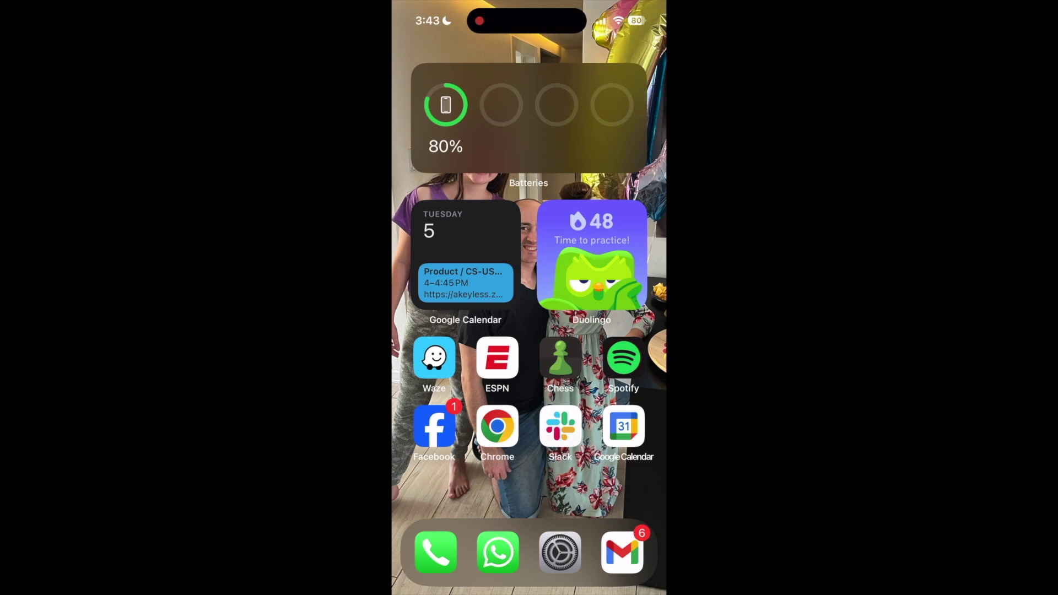
click(497, 426)
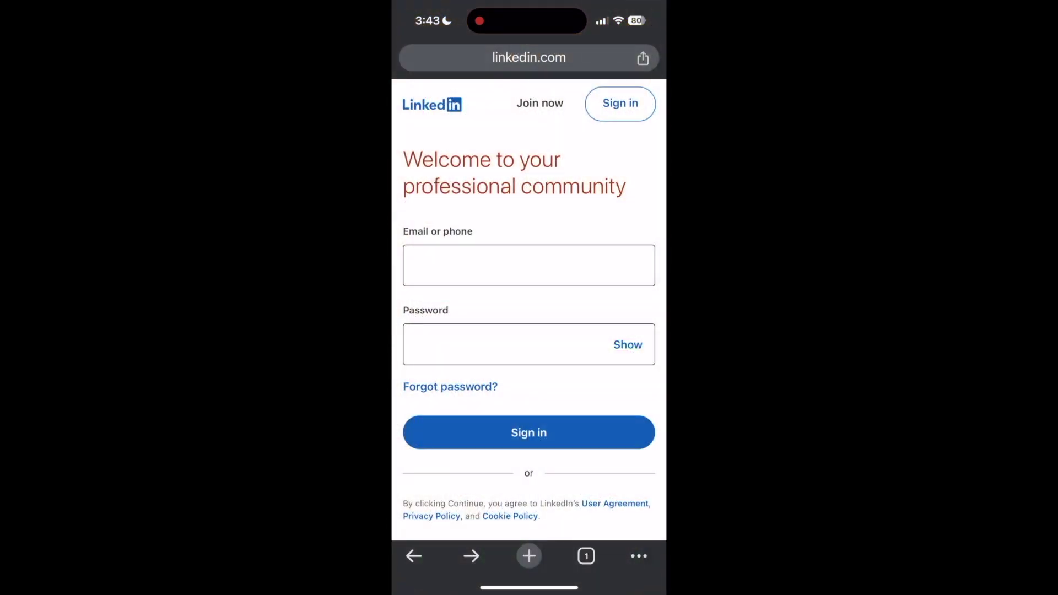
click(540, 103)
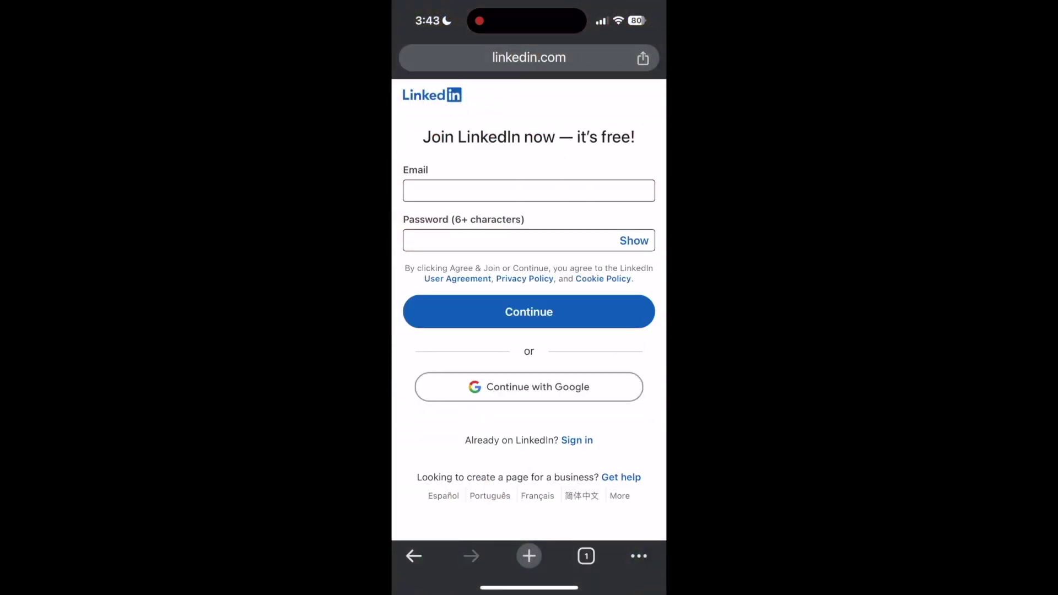
click(529, 190)
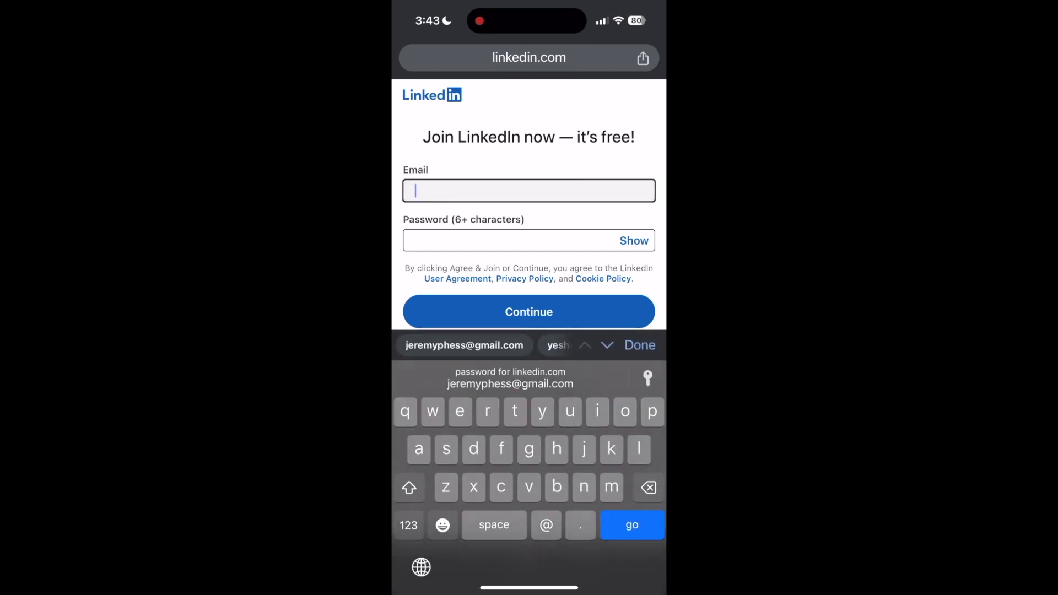
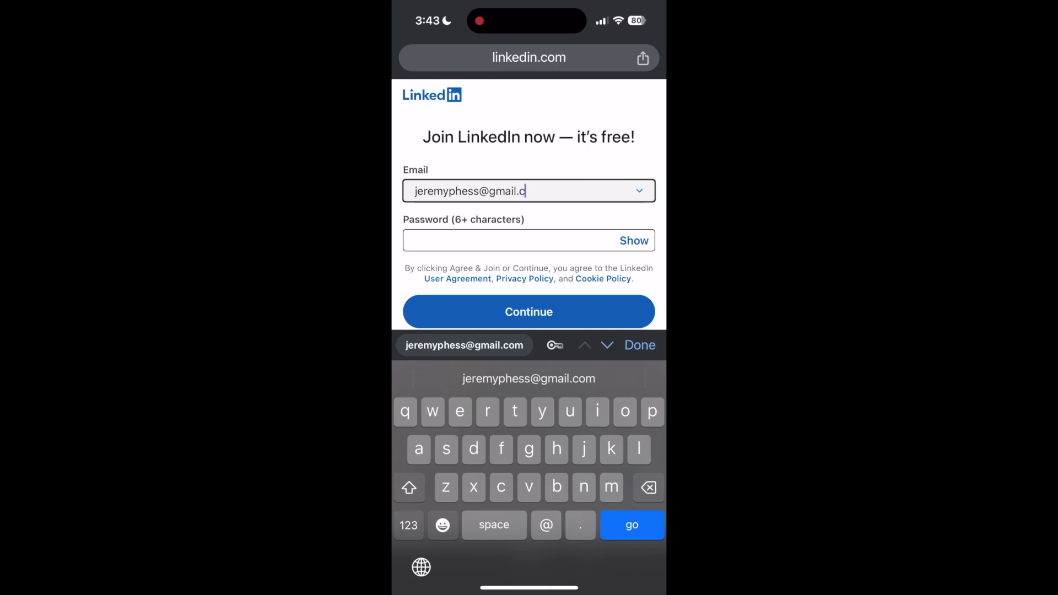
key(Return)
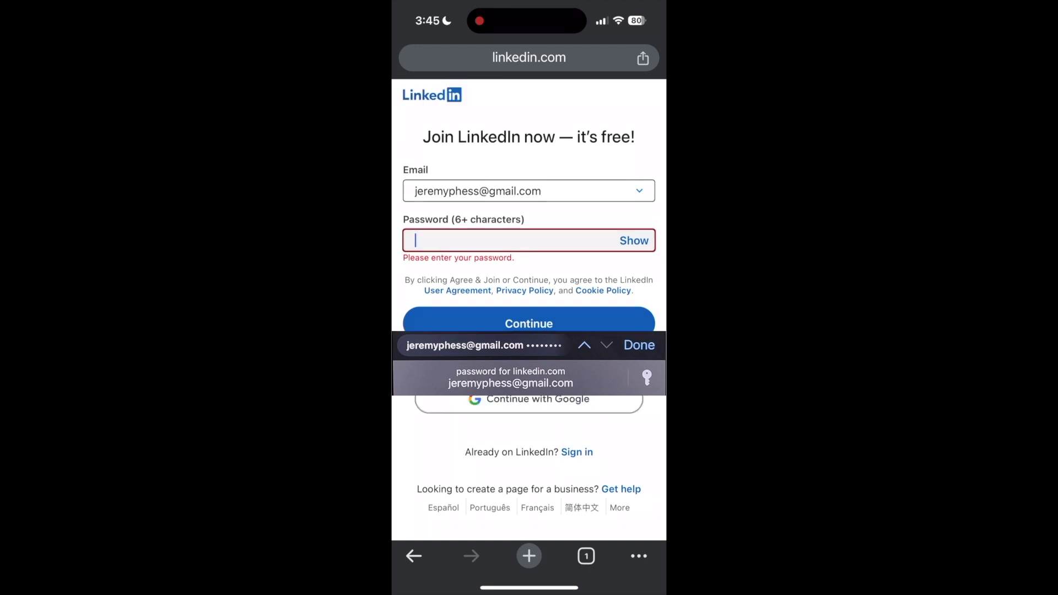
click(647, 377)
Step: Choose Akeyless from the saved-password sheet and start a new linkedin.com login
click(529, 466)
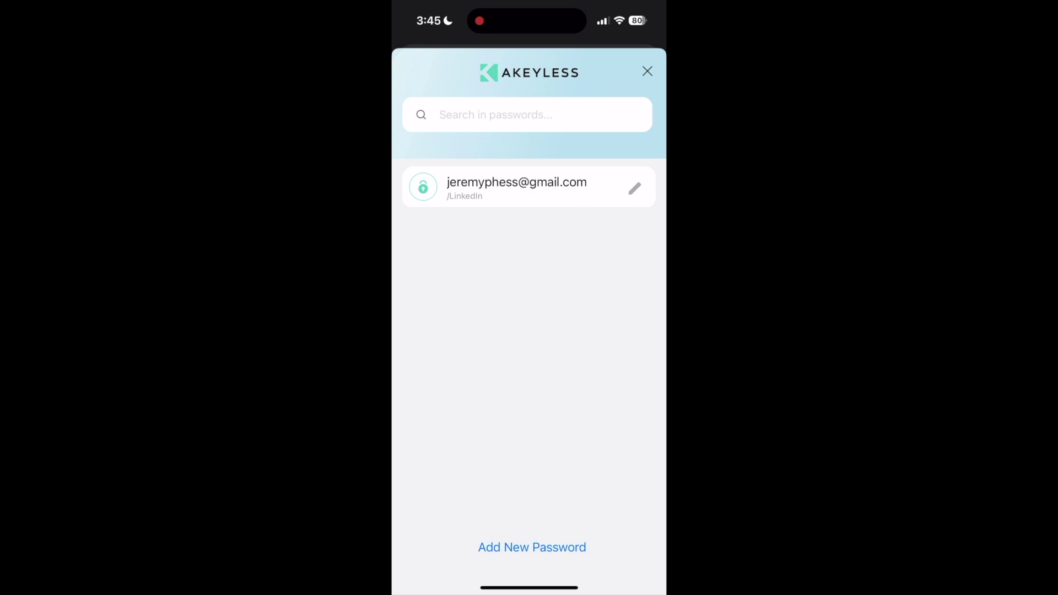
click(532, 548)
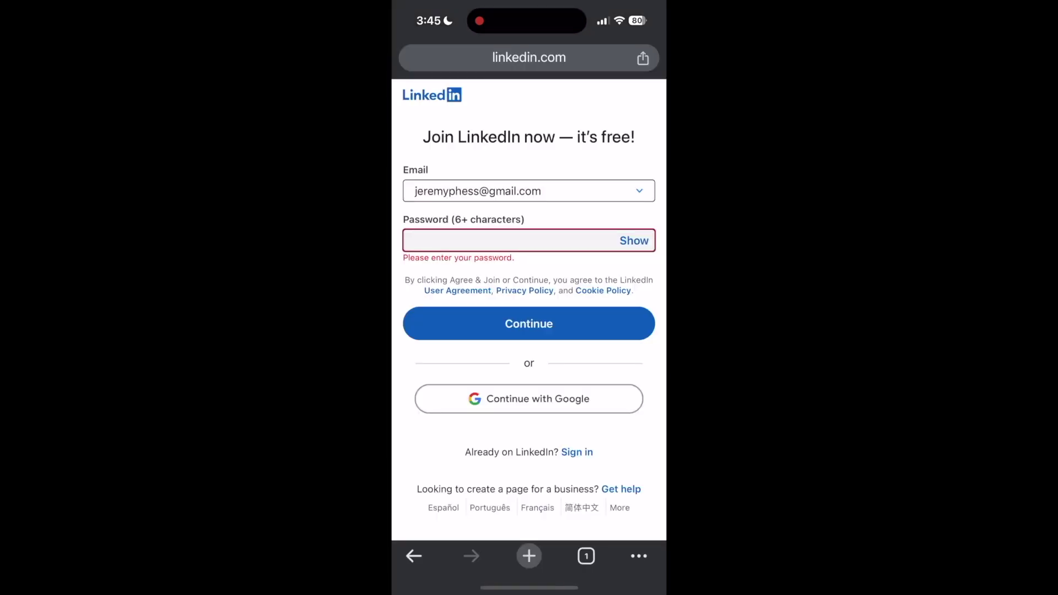
Step: Launch LinkedIn from Spotlight, dismiss the saved-password prompt, and go to Sign in
drag(529, 587, 529, 386)
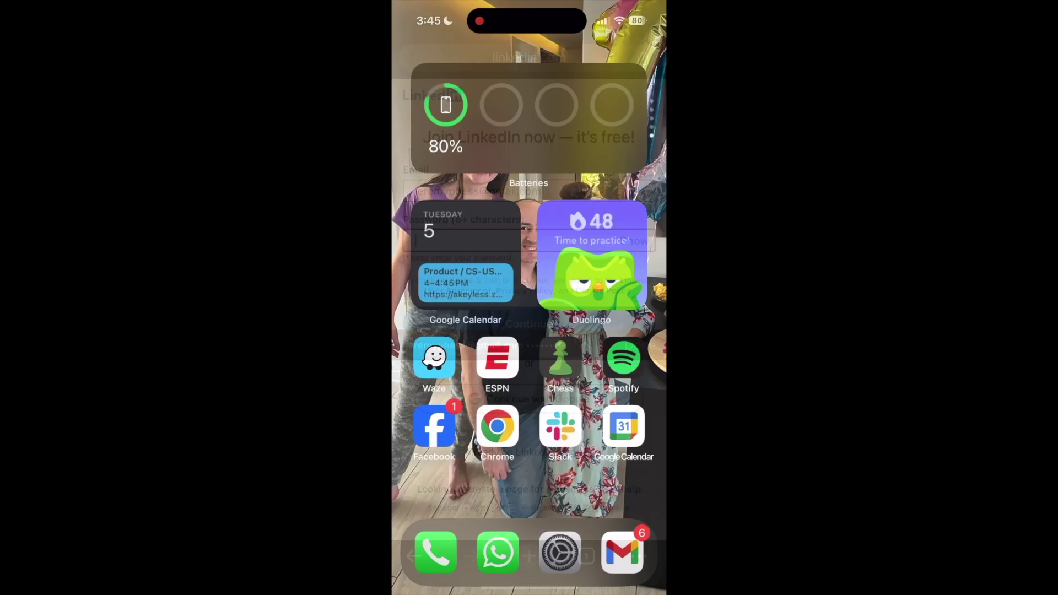
drag(529, 331, 529, 441)
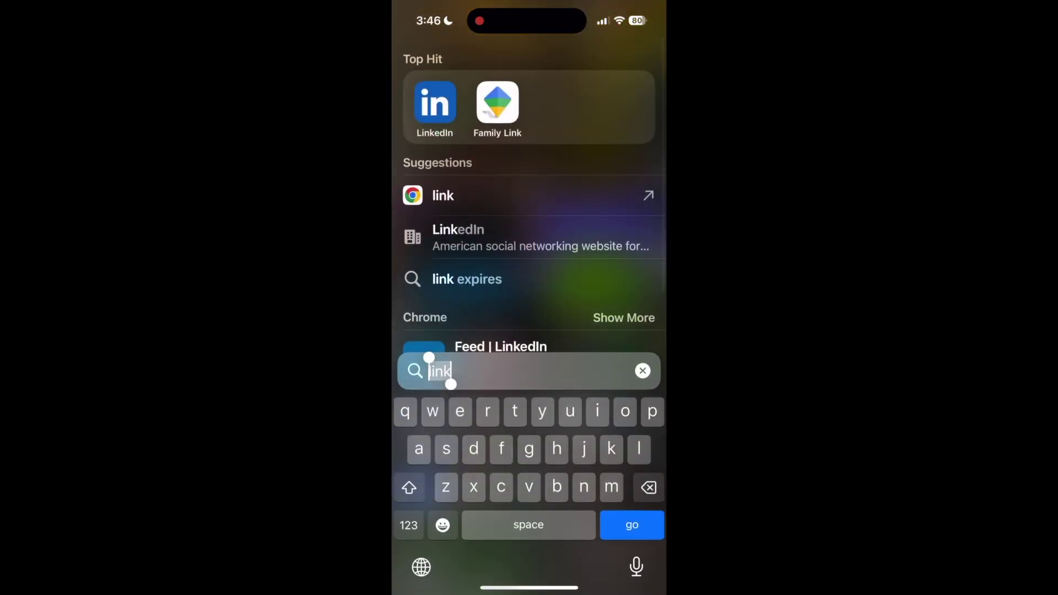
click(435, 103)
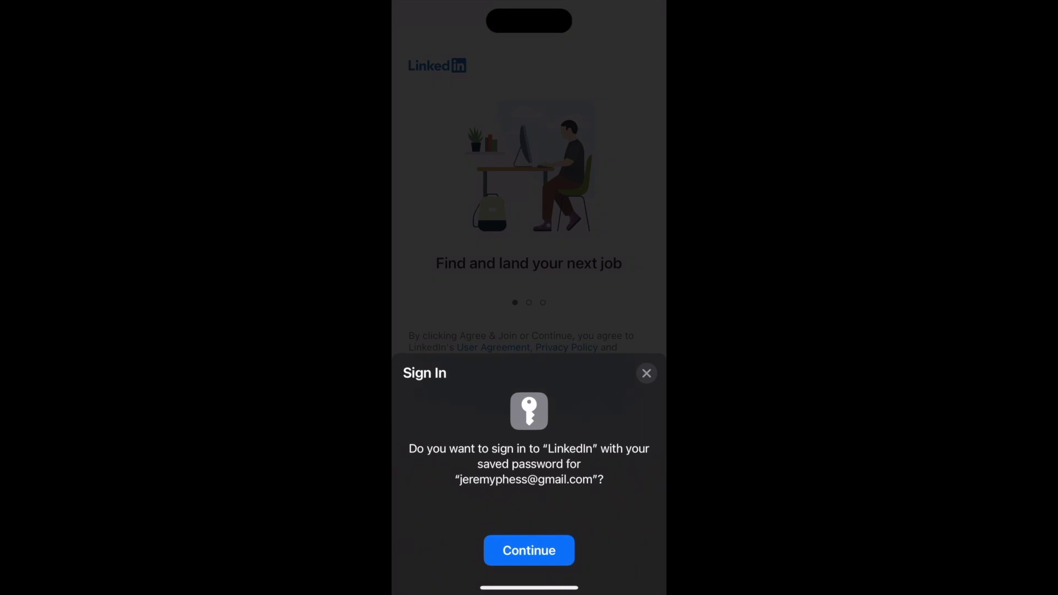
click(647, 373)
click(528, 546)
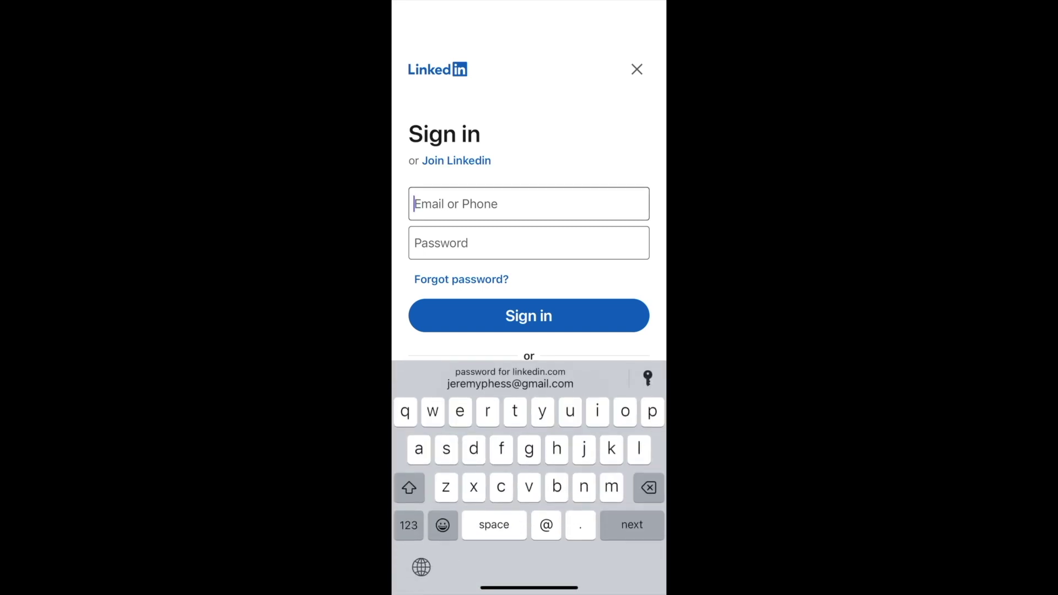
Step: Bring up the saved-password chooser on LinkedIn's sign-in form
click(648, 377)
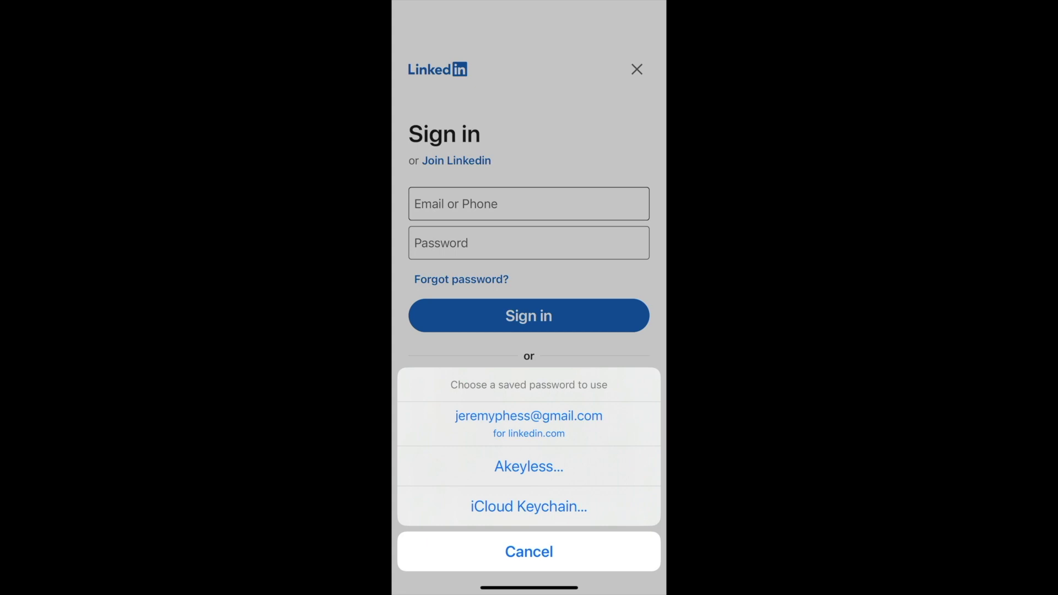